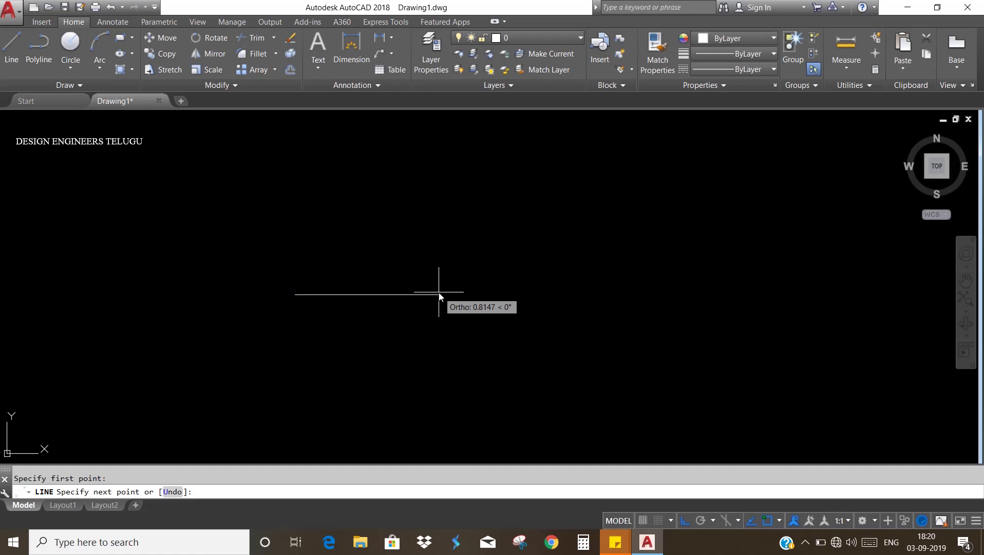
Finish the horizontal line at 10 units and view it from the top, zoomed in.
text(10)
key(Return)
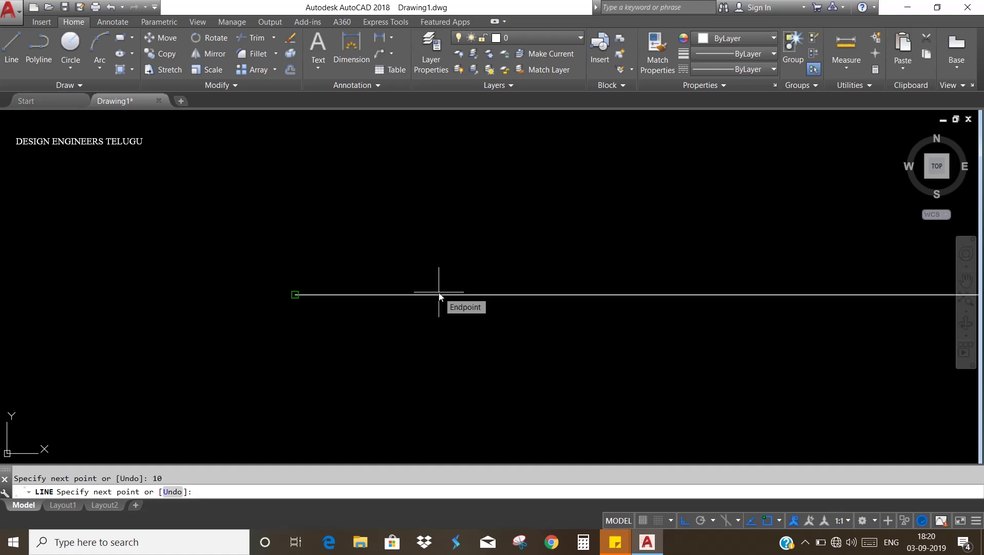
key(Return)
click(936, 165)
scroll(601, 292, up, 2)
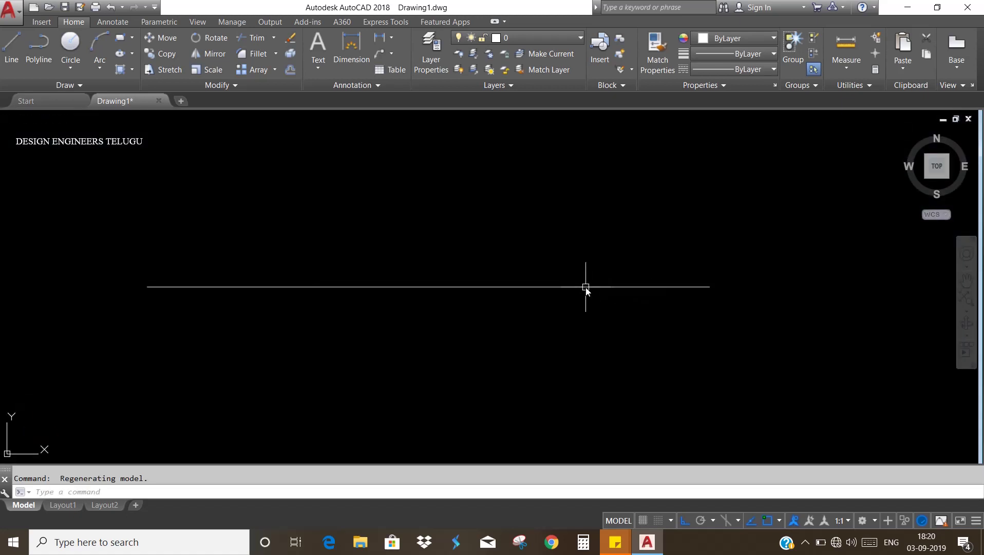
Add a DIMLINEAR dimension reading 10 above the line.
text(DIM)
text(LI)
key(Return)
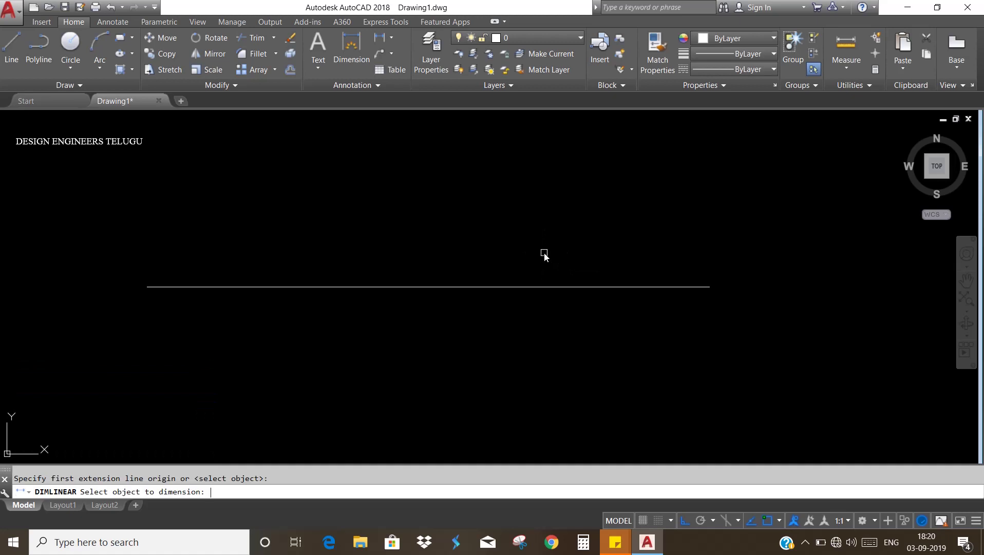
click(503, 286)
click(489, 240)
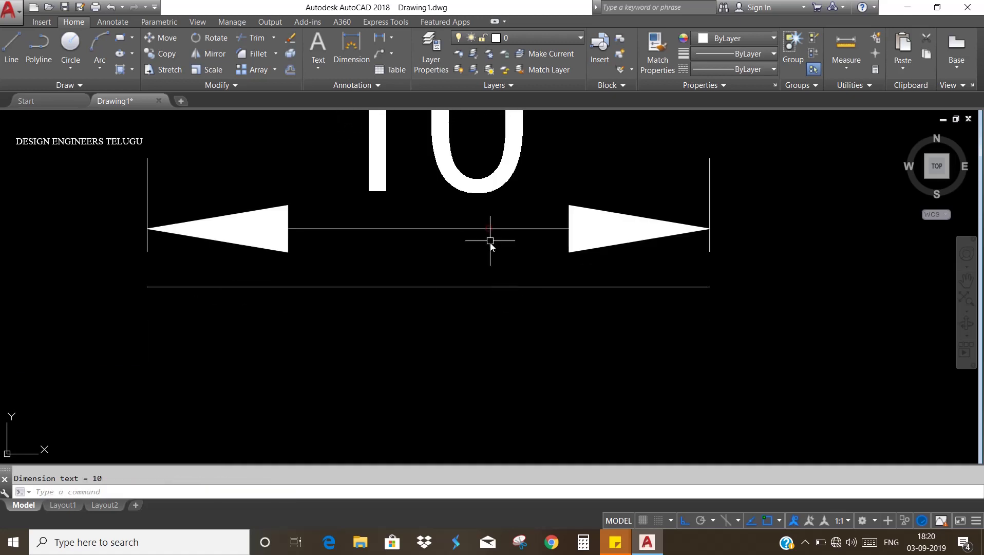
scroll(490, 240, down, 2)
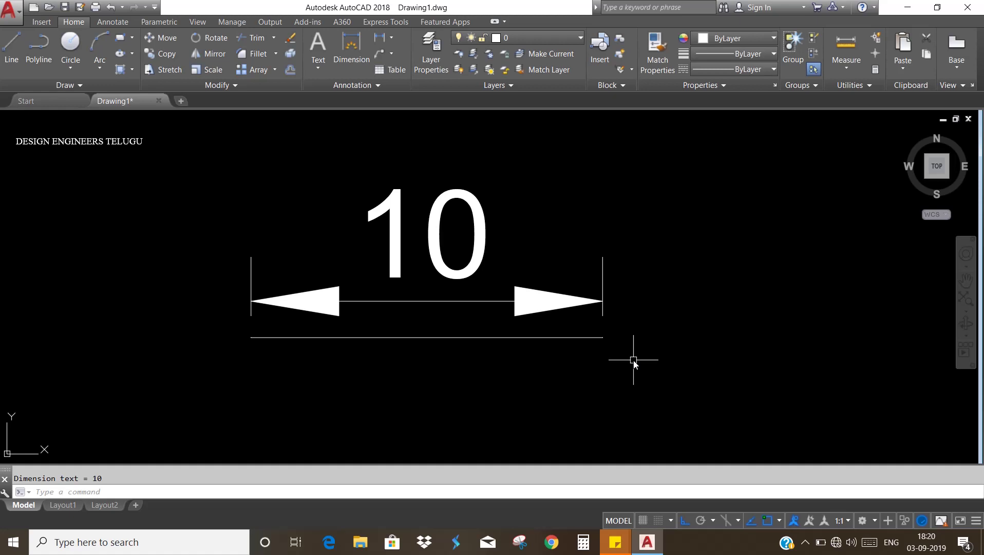
text(LEN)
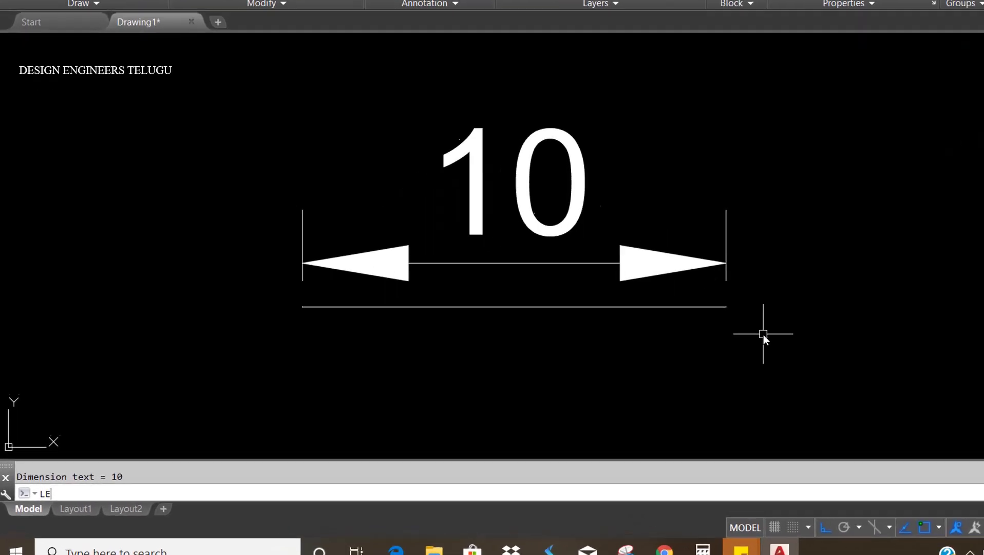
text(GTHEN)
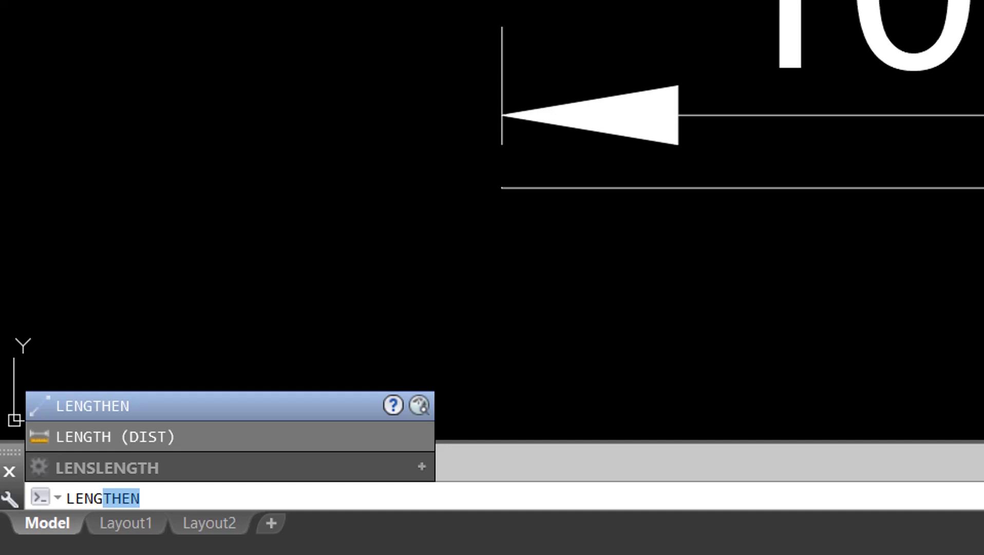
Lengthen the line's left end by a delta of 1.5 so it measures 11,5.
key(Return)
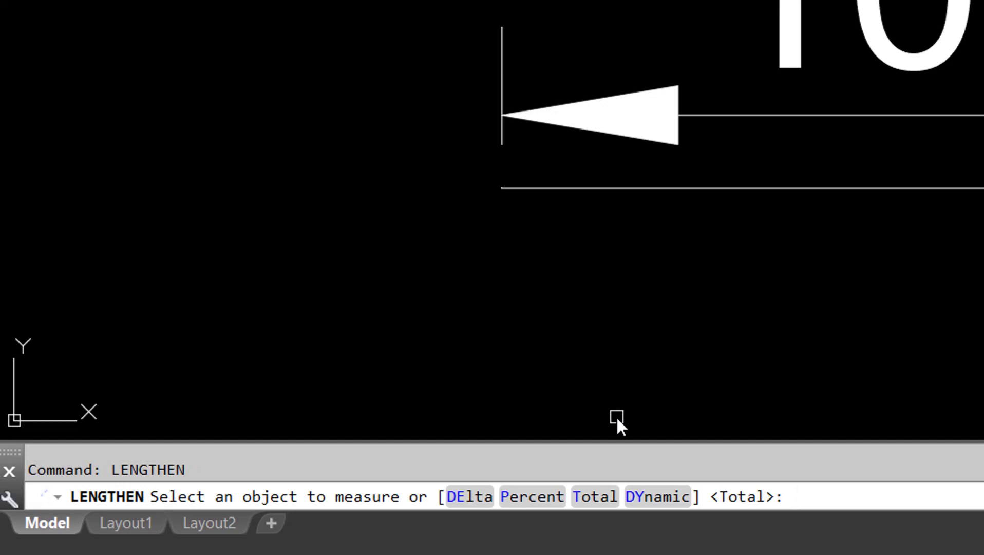
click(461, 496)
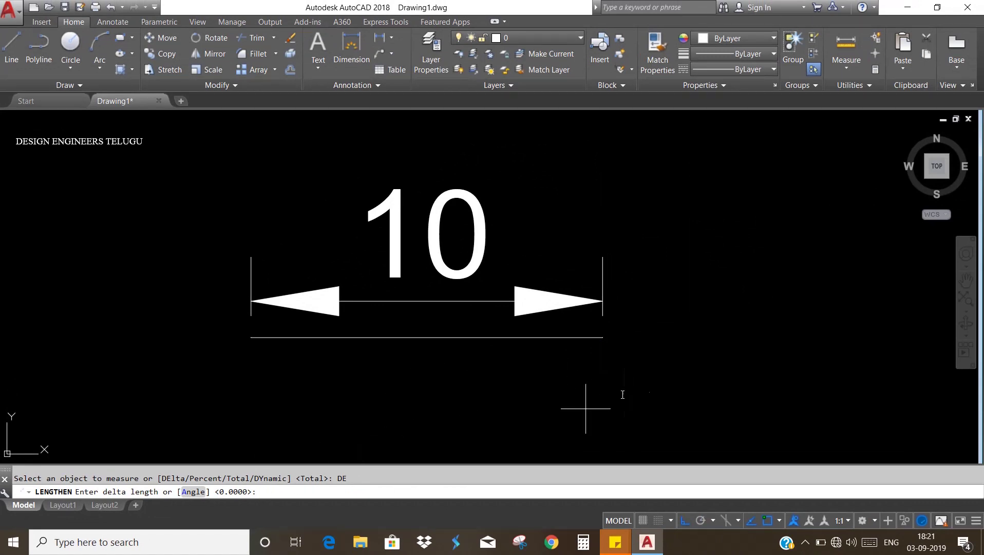
text(1.5)
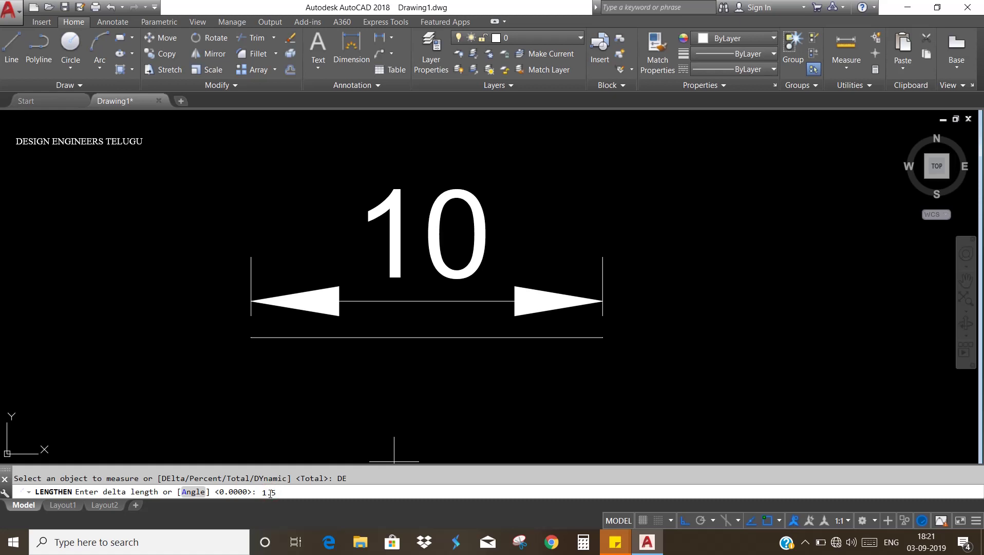
key(Return)
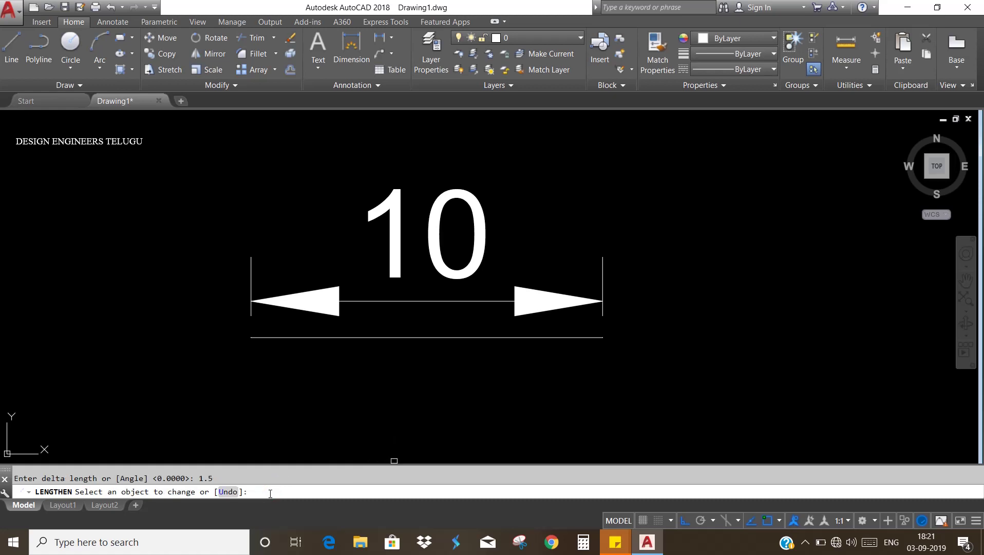
click(394, 338)
click(395, 339)
key(Return)
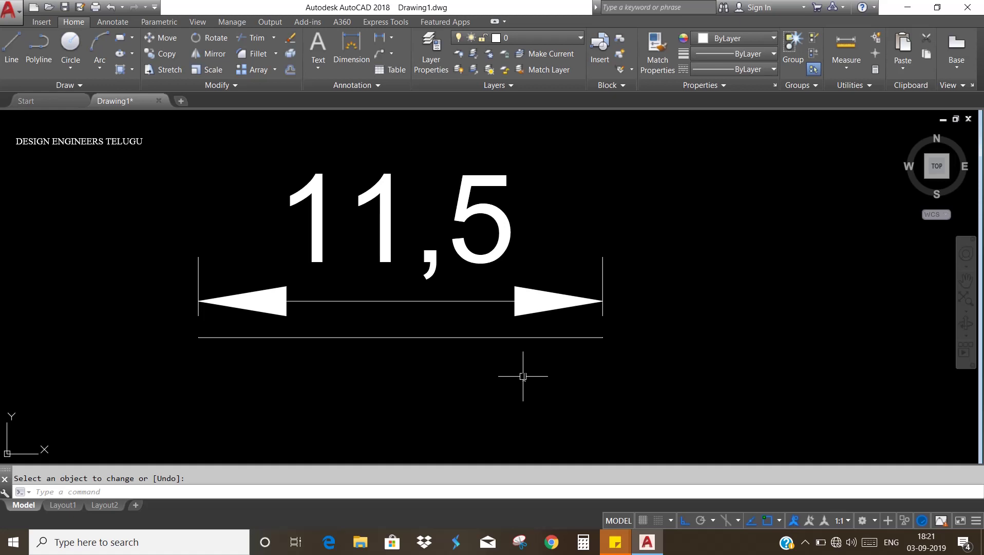
Lengthen the line leftward to 125 percent, making its dimension 12,5.
text(LENGTHEN)
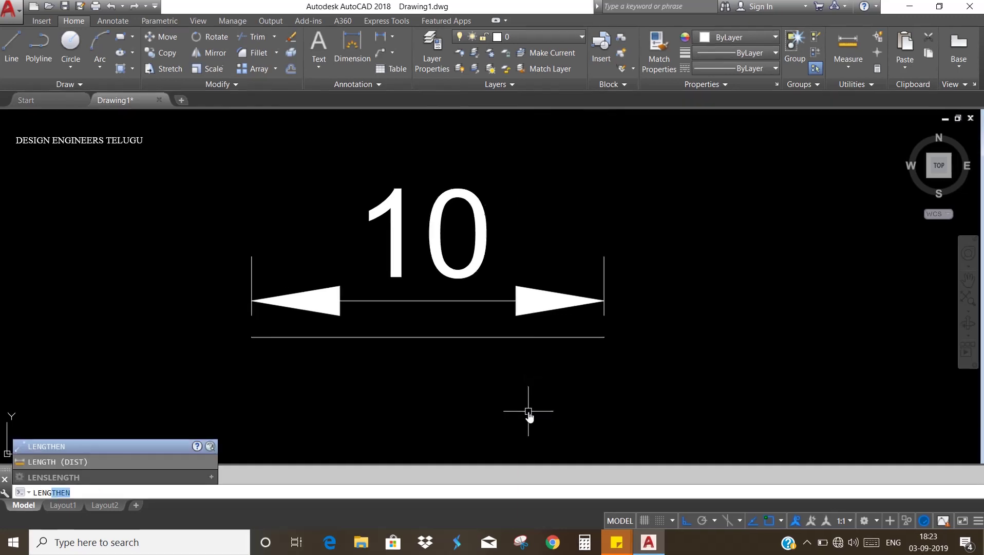
key(Return)
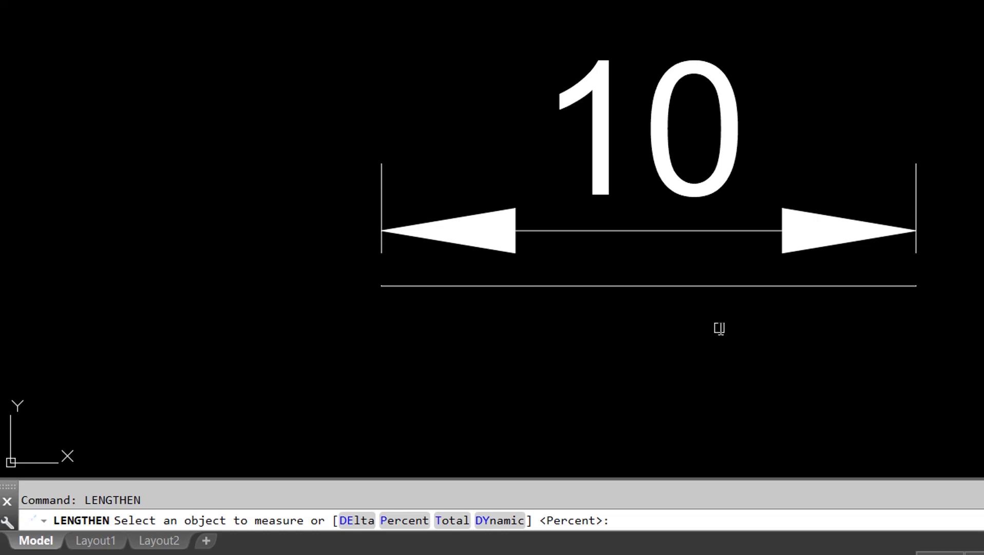
click(404, 523)
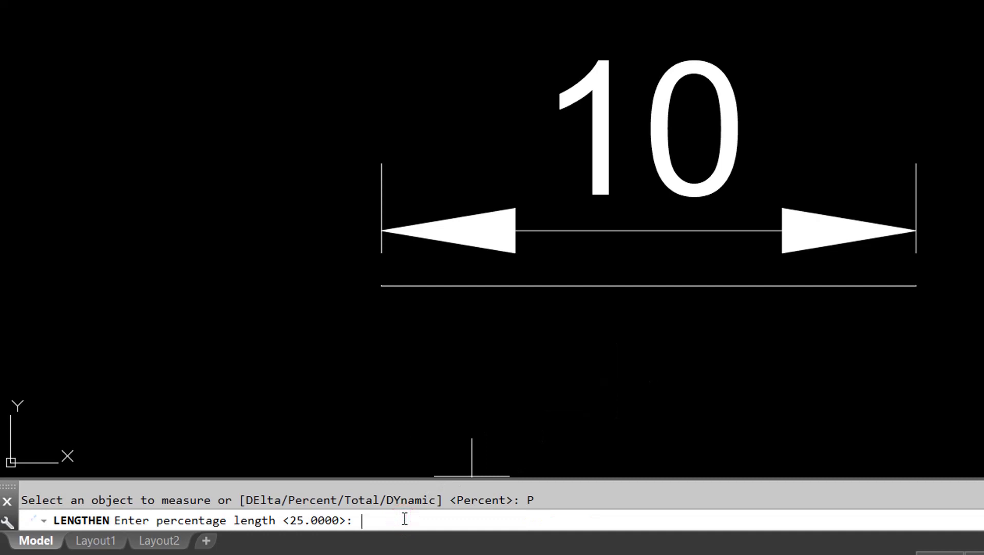
text(125)
key(Return)
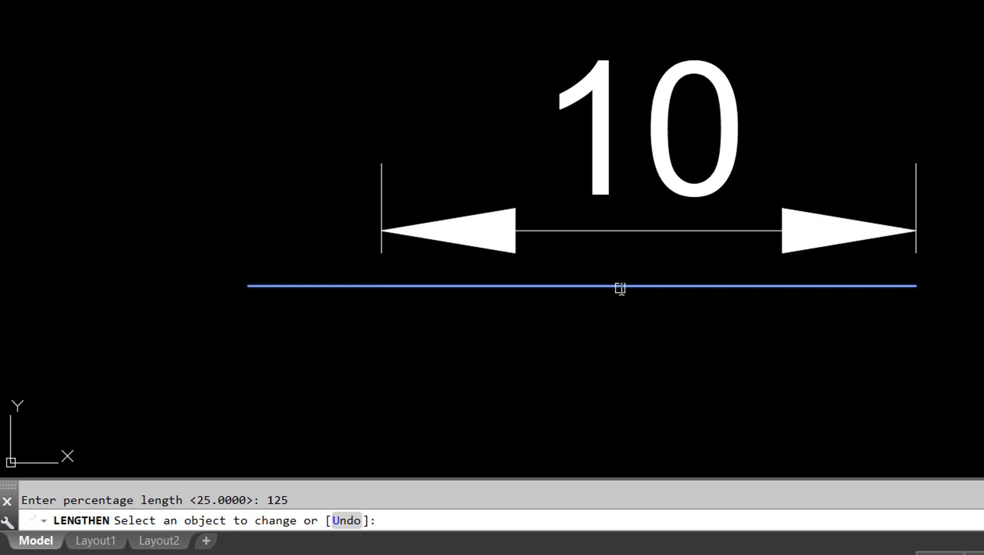
click(620, 286)
key(Return)
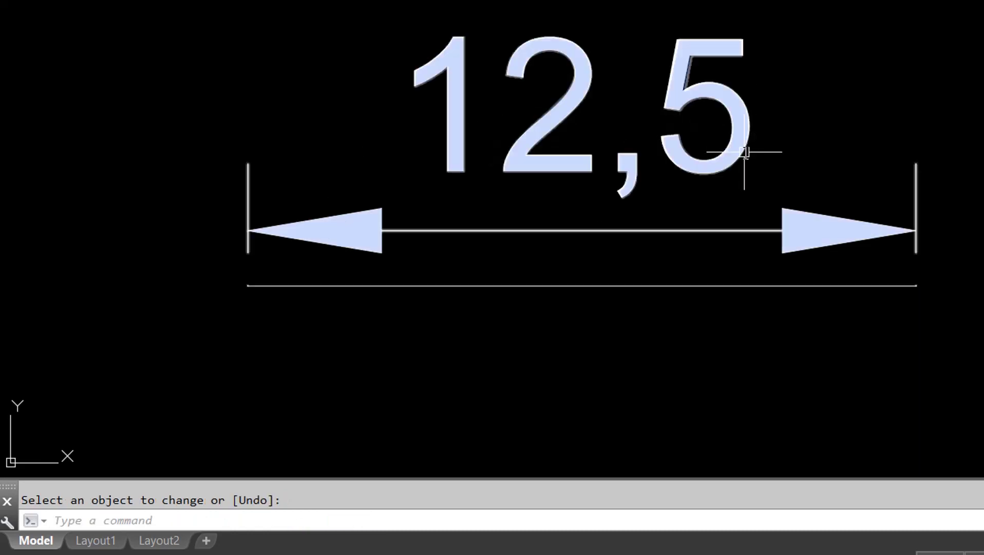
Apply a 30 percent LENGTHEN to the line, shortening it to 3,75.
key(Return)
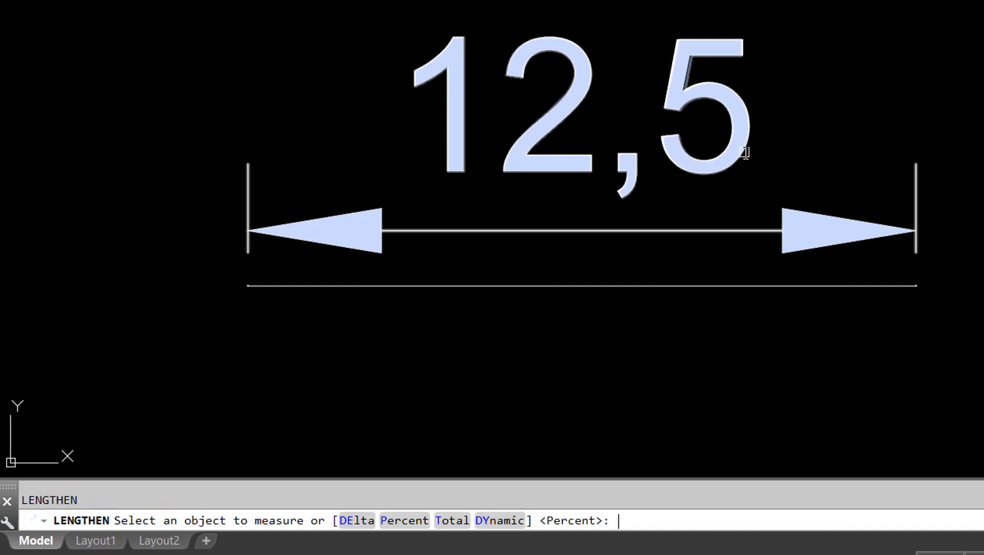
click(419, 523)
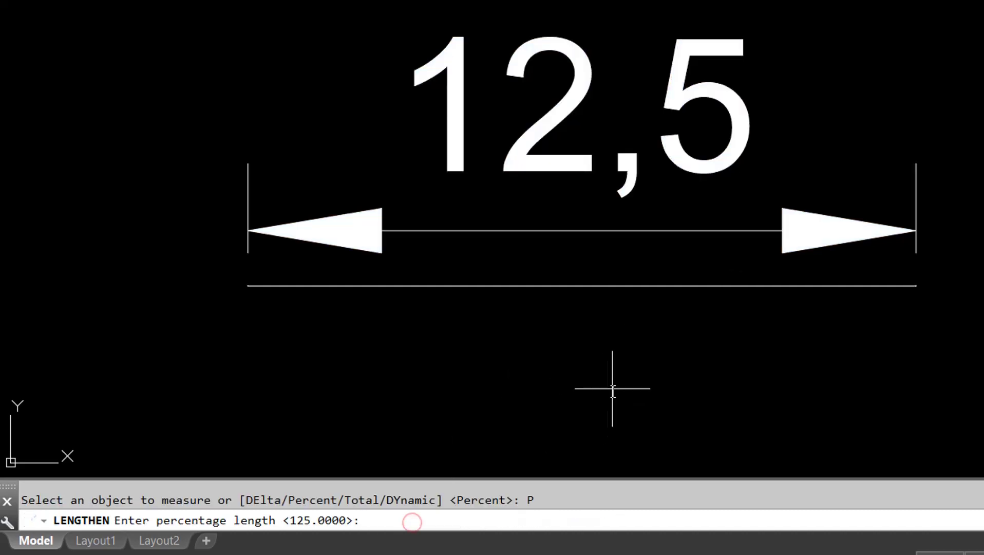
text(30)
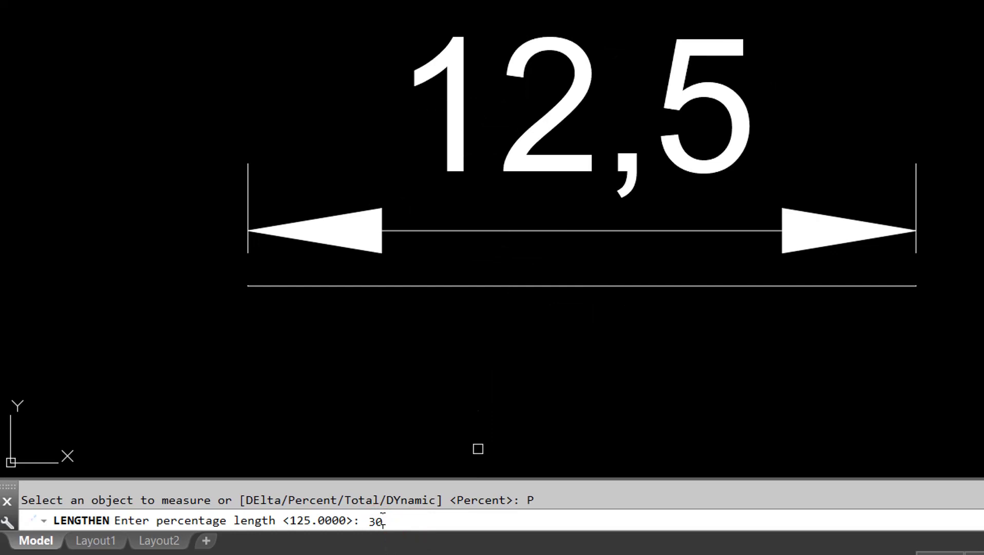
key(Return)
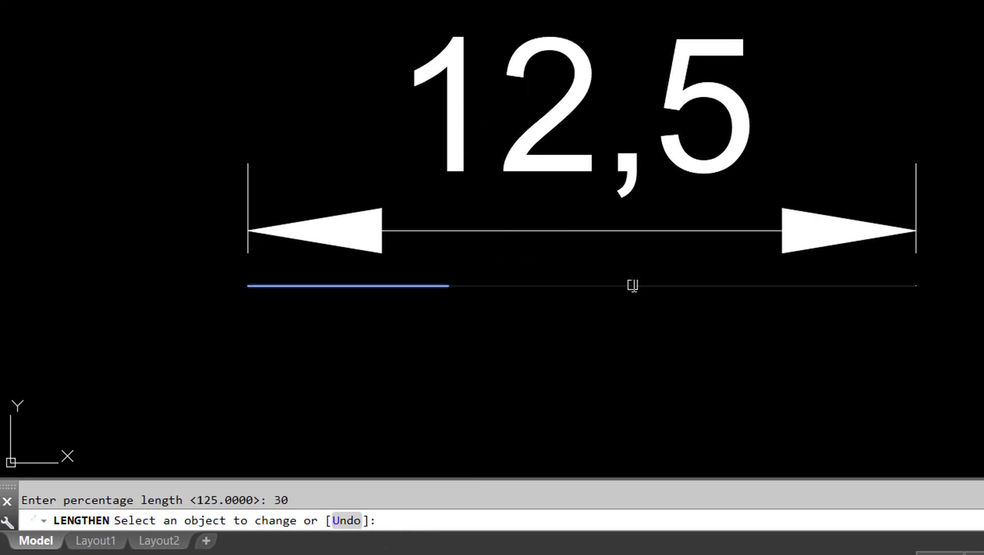
click(632, 285)
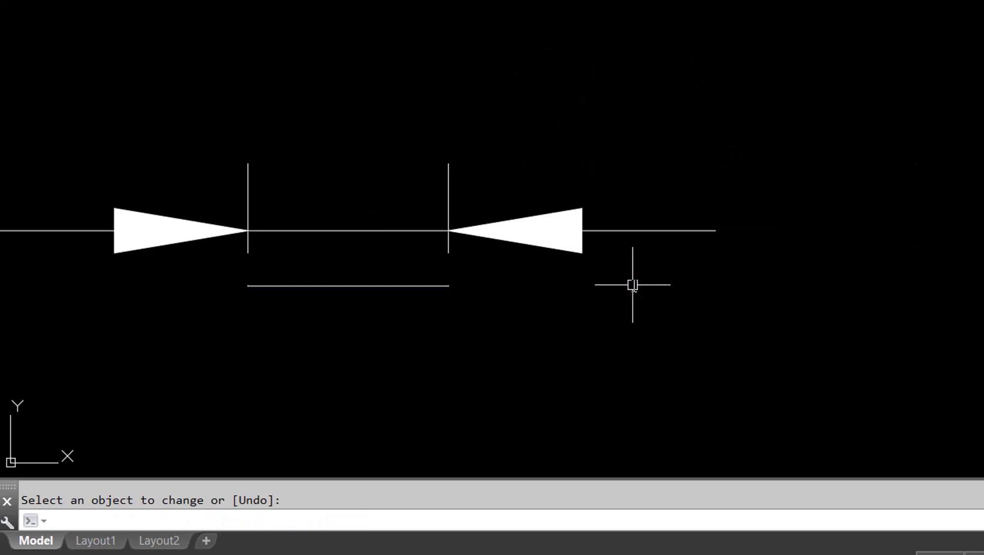
key(Return)
Undo twice to restore the line to its original 10 units.
scroll(764, 268, down, 2)
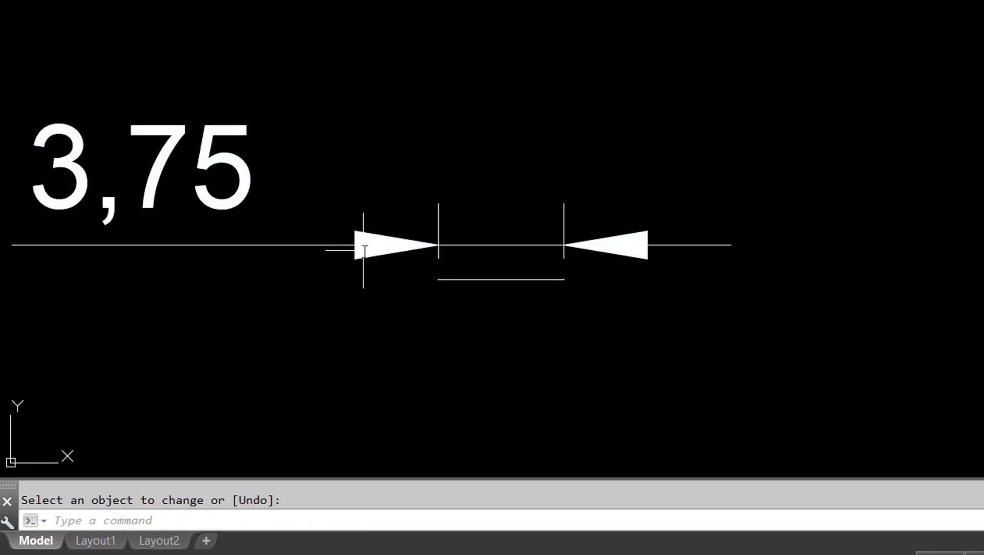
middle_drag(548, 370, 767, 375)
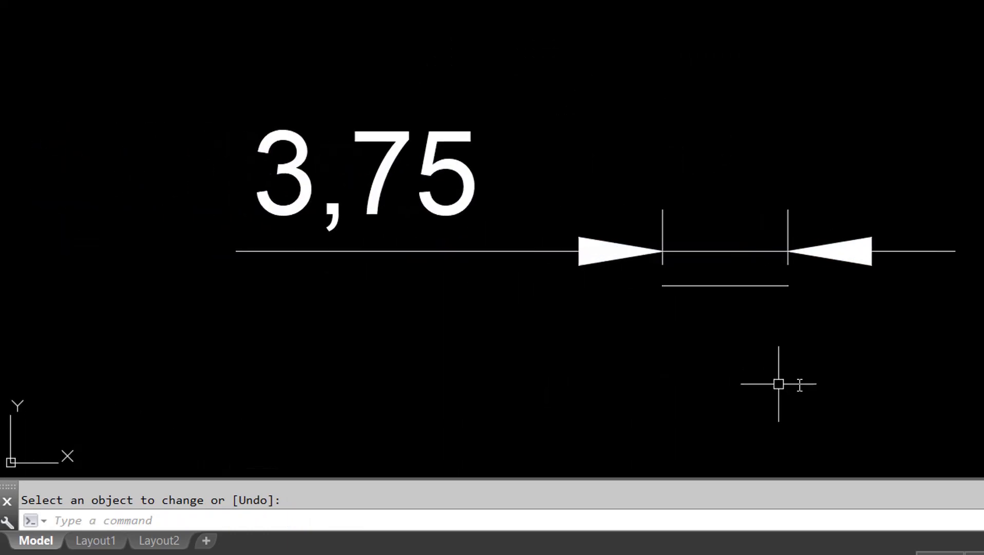
key(ctrl+z)
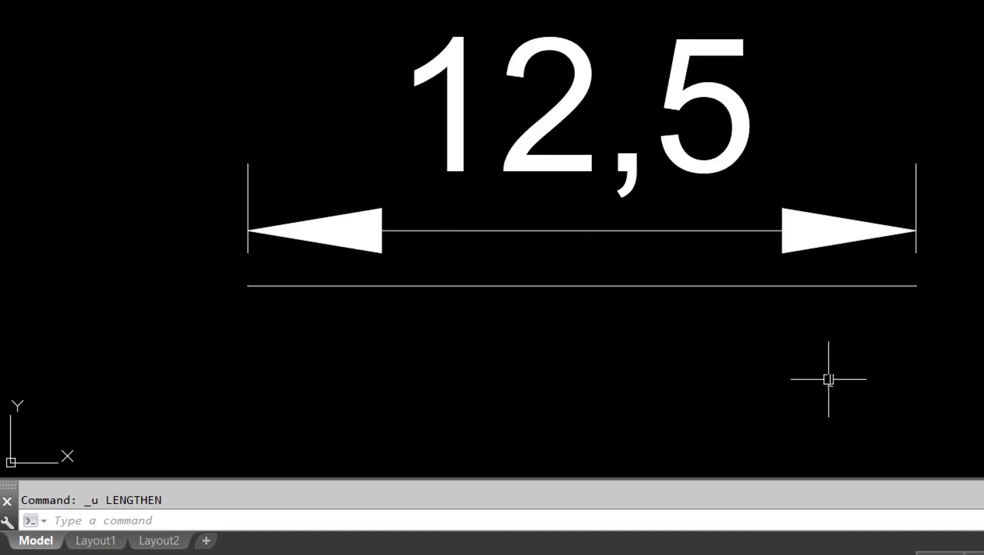
key(ctrl+z)
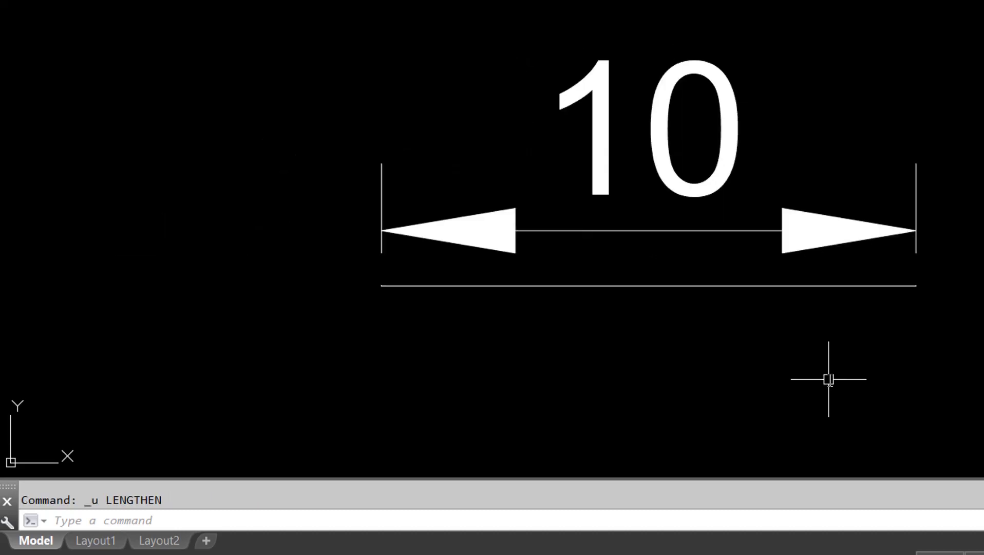
Use LENGTHEN Total to extend the bottom line rightward to a length of 12.
text(LENGTHEN)
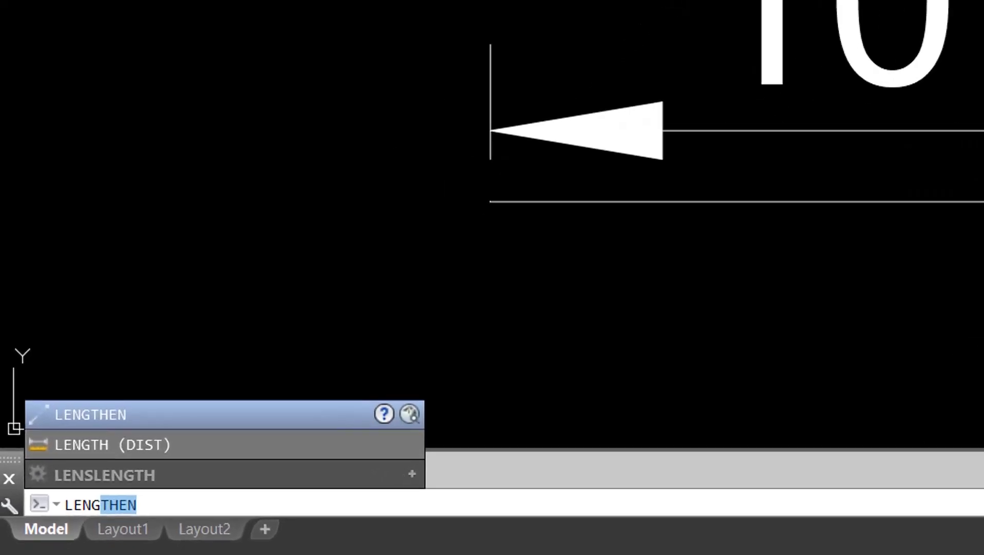
key(Return)
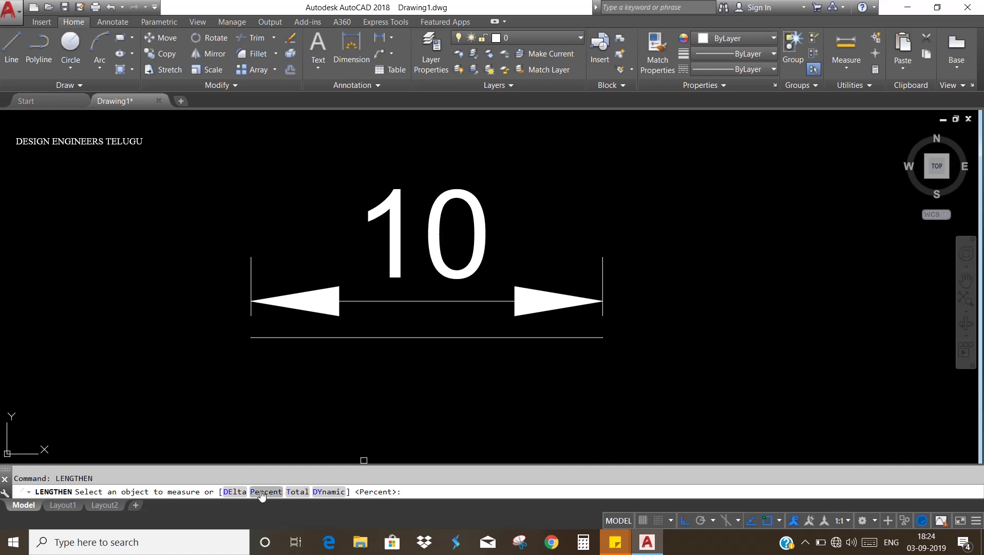
click(297, 492)
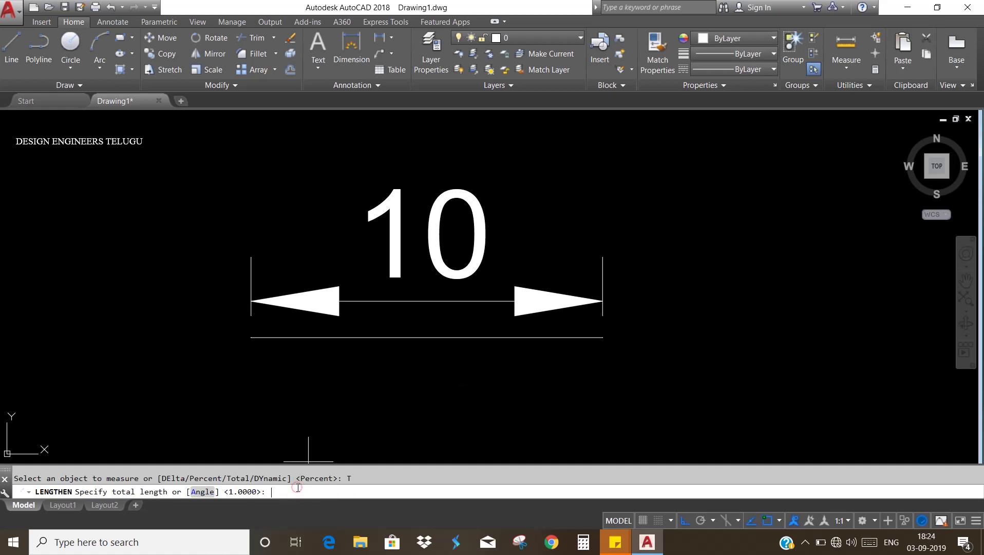
text(10)
key(Return)
click(513, 300)
click(434, 338)
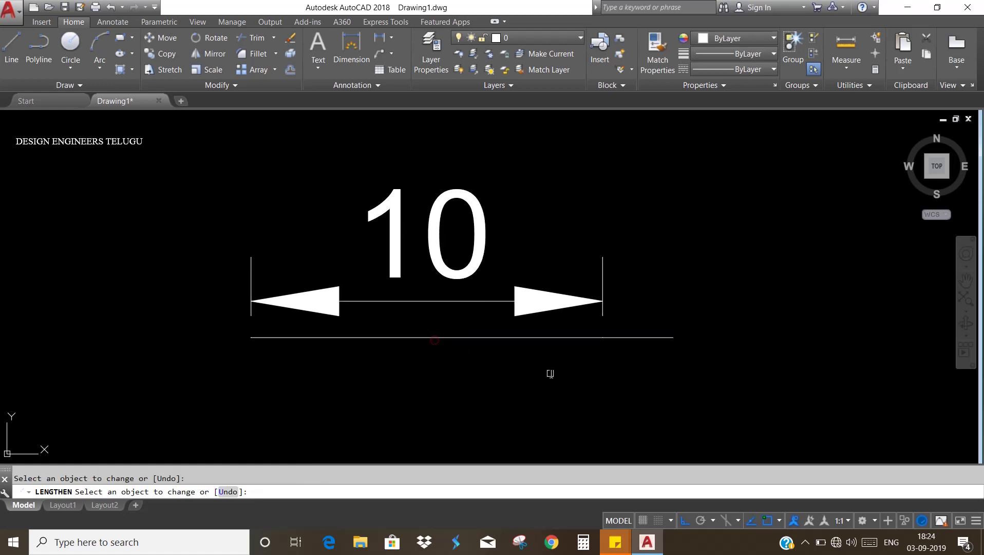
key(Return)
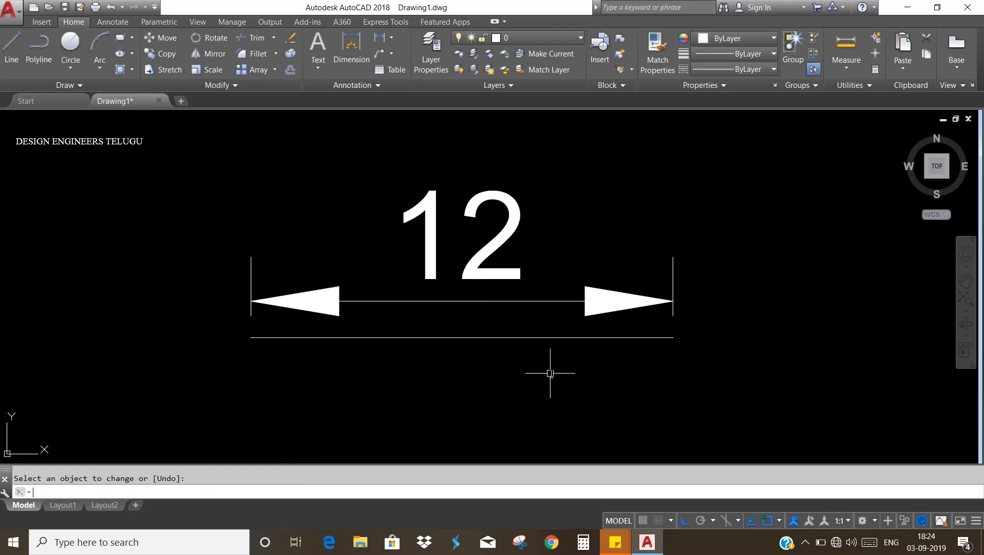
Dynamically stretch the line's right end to a new point so it reads 20,36.
key(Return)
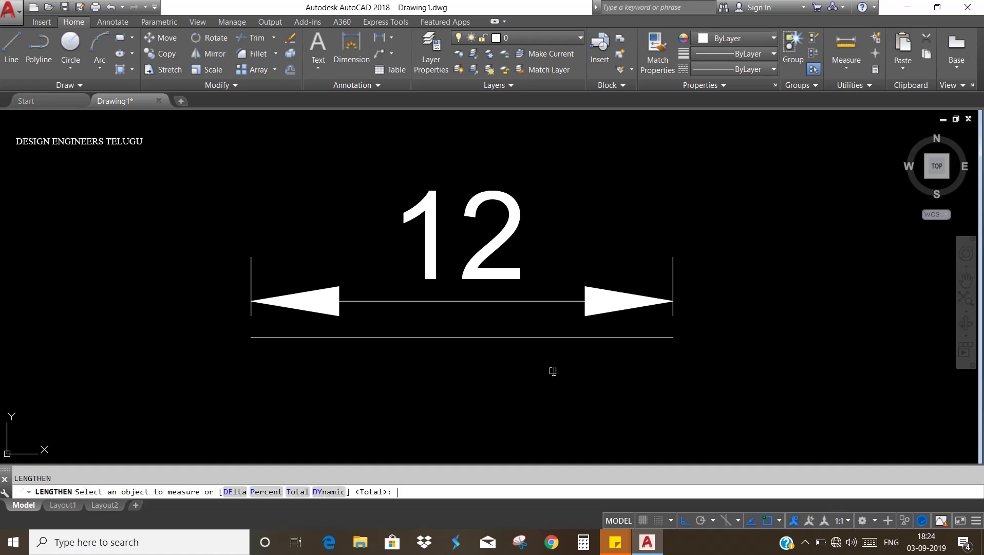
click(332, 494)
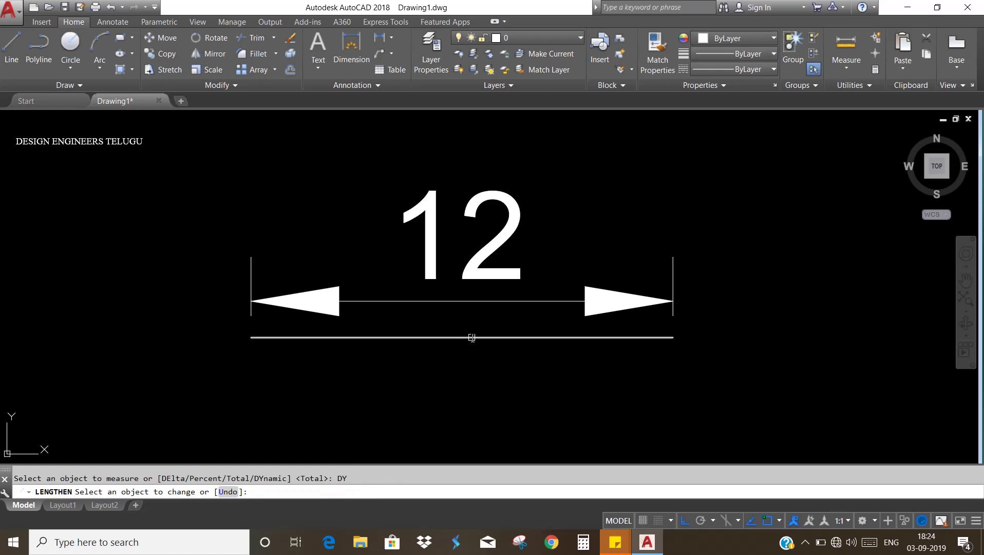
click(470, 337)
middle_drag(817, 330, 619, 340)
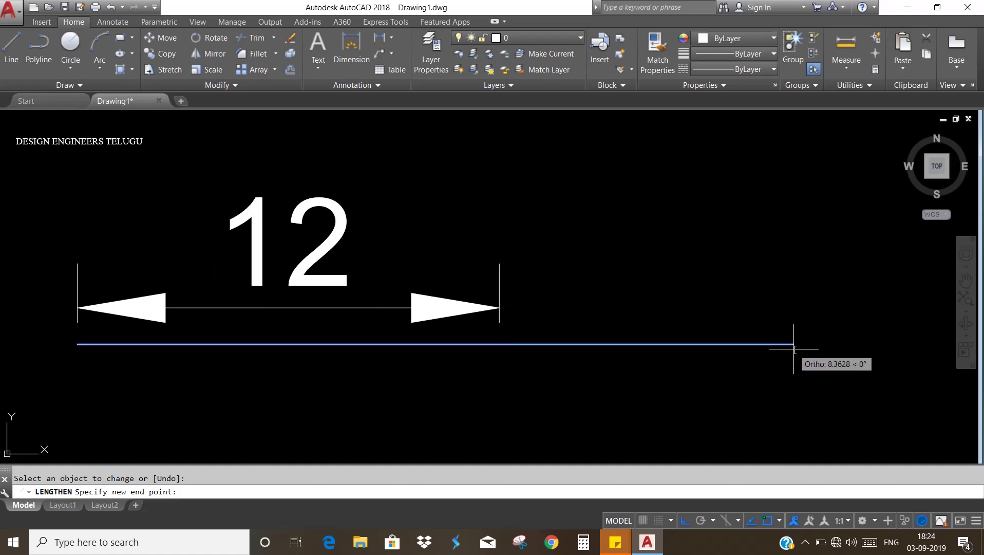
click(794, 349)
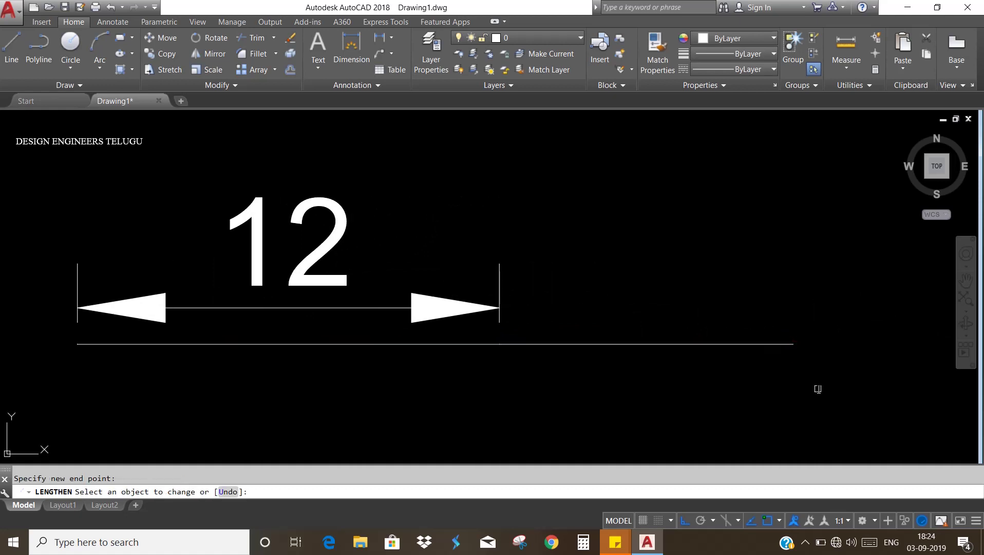
key(Return)
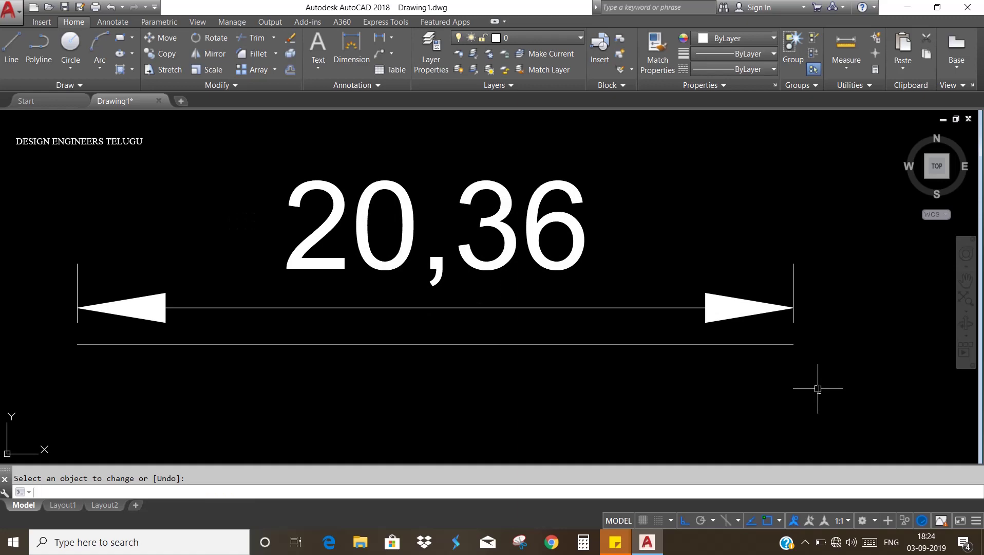
Rerun LENGTHEN from the command history, then cancel it.
key(Up)
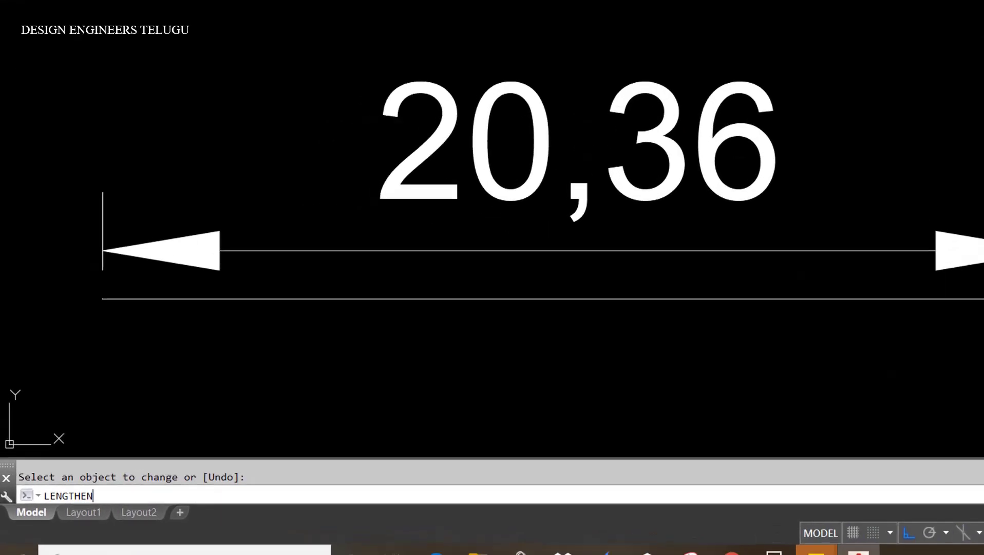
key(Return)
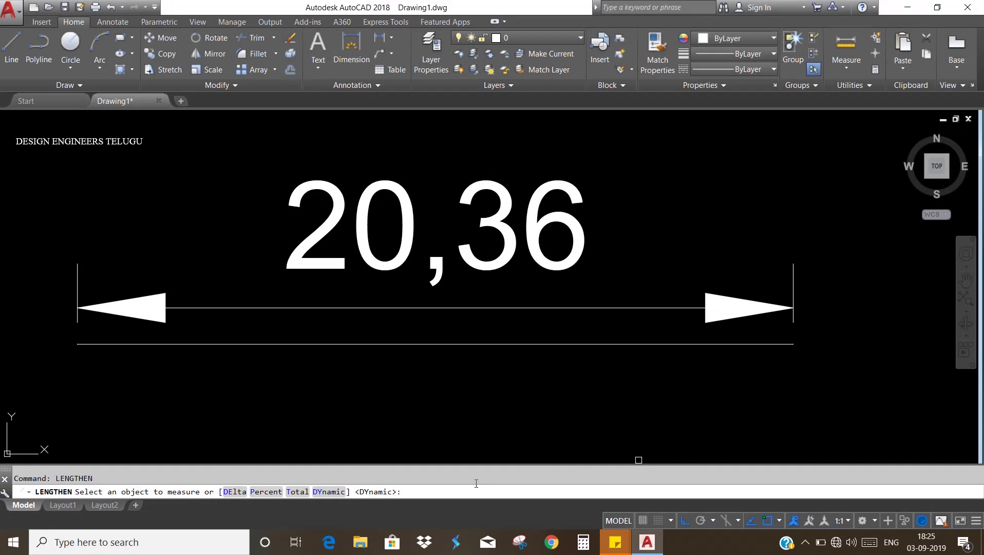
key(Escape)
scroll(465, 395, down, 2)
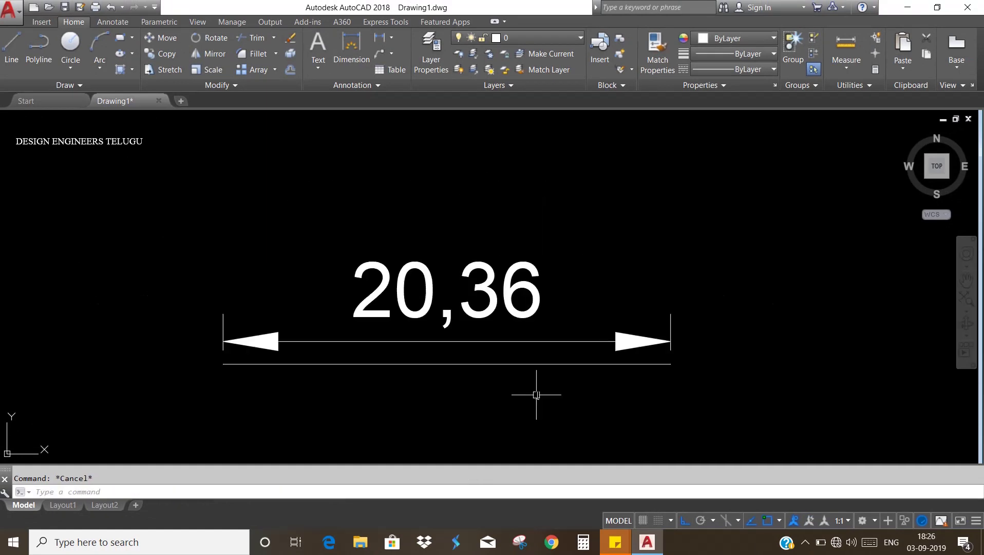